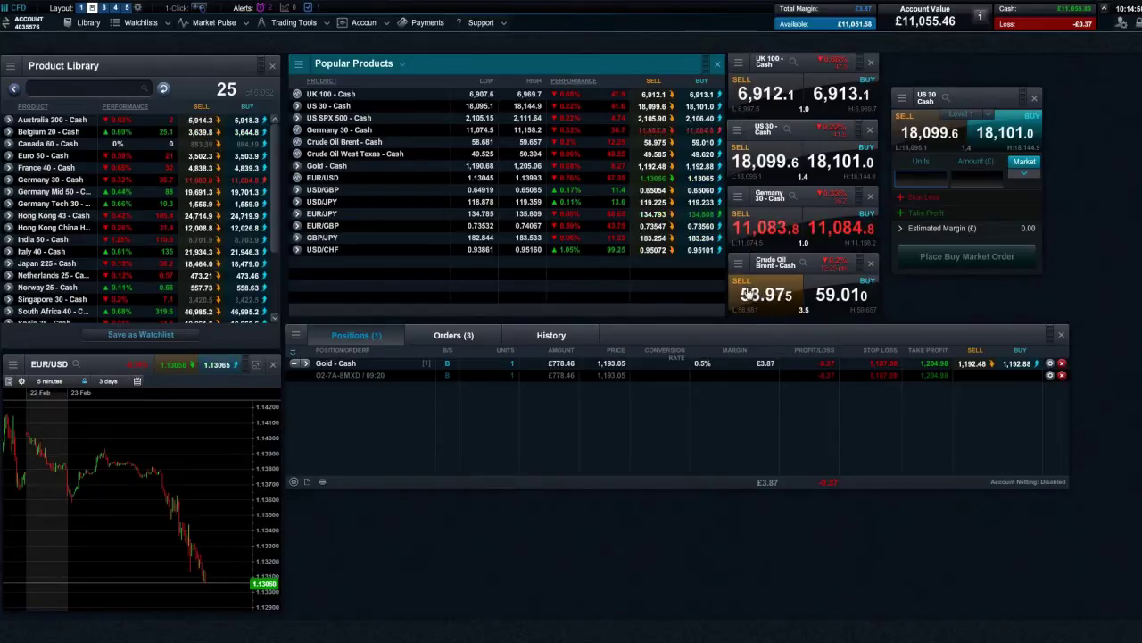
Open the UK 100 Cash deal ticket and toggle between Sell and Buy, leaving it on Buy.
{"action": "left_click", "coordinate": [841, 94]}
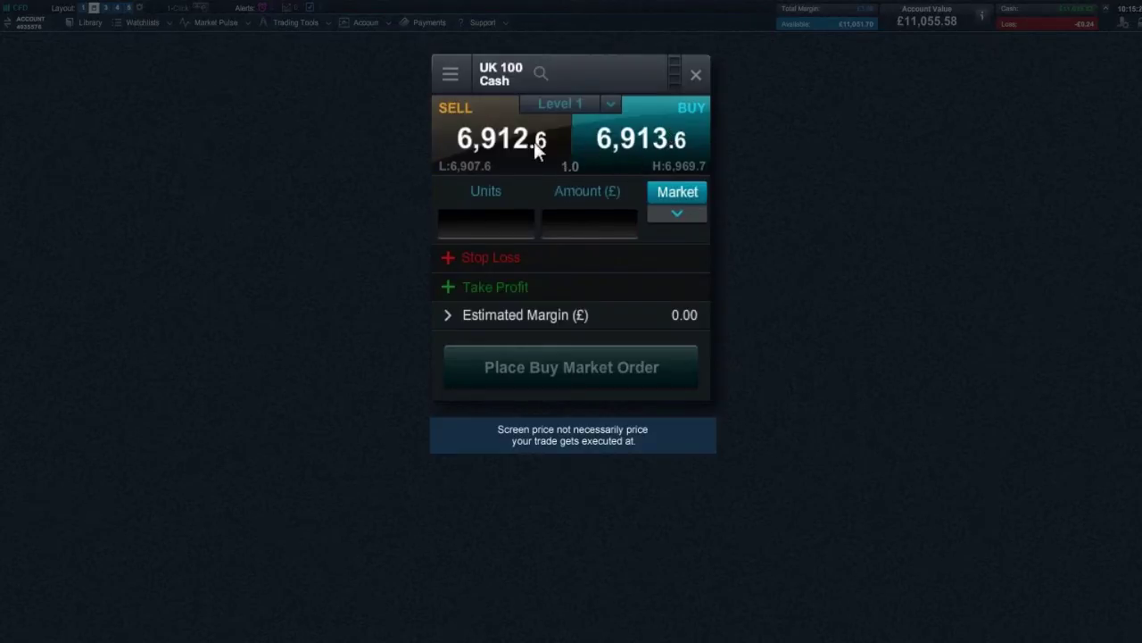
{"action": "left_click", "coordinate": [448, 131]}
{"action": "left_click", "coordinate": [681, 141]}
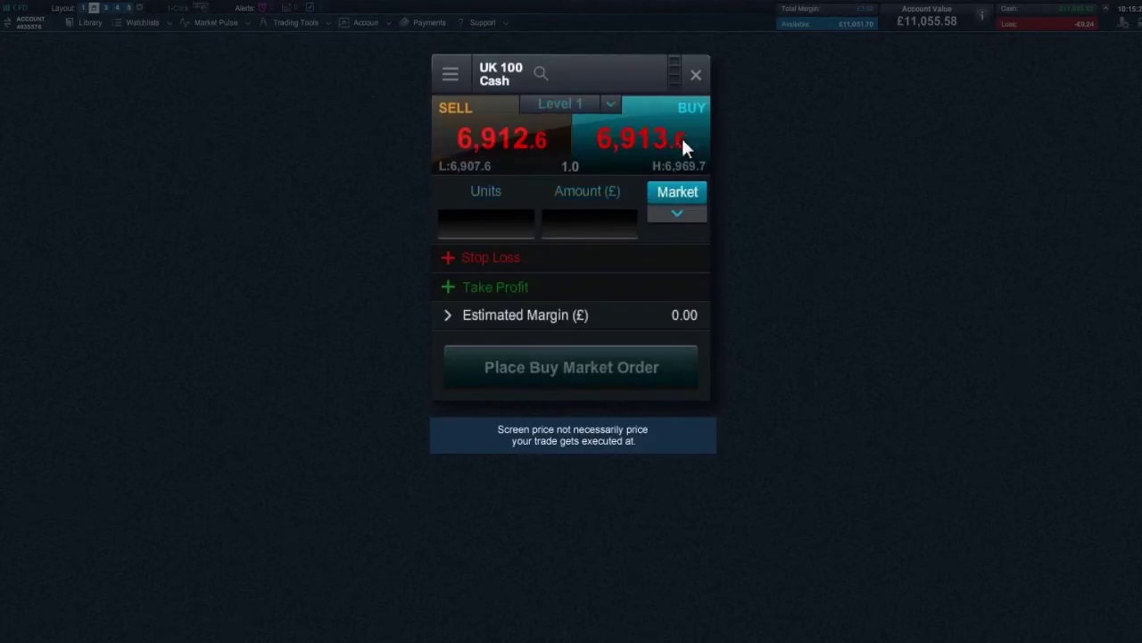
{"action": "left_click", "coordinate": [470, 134]}
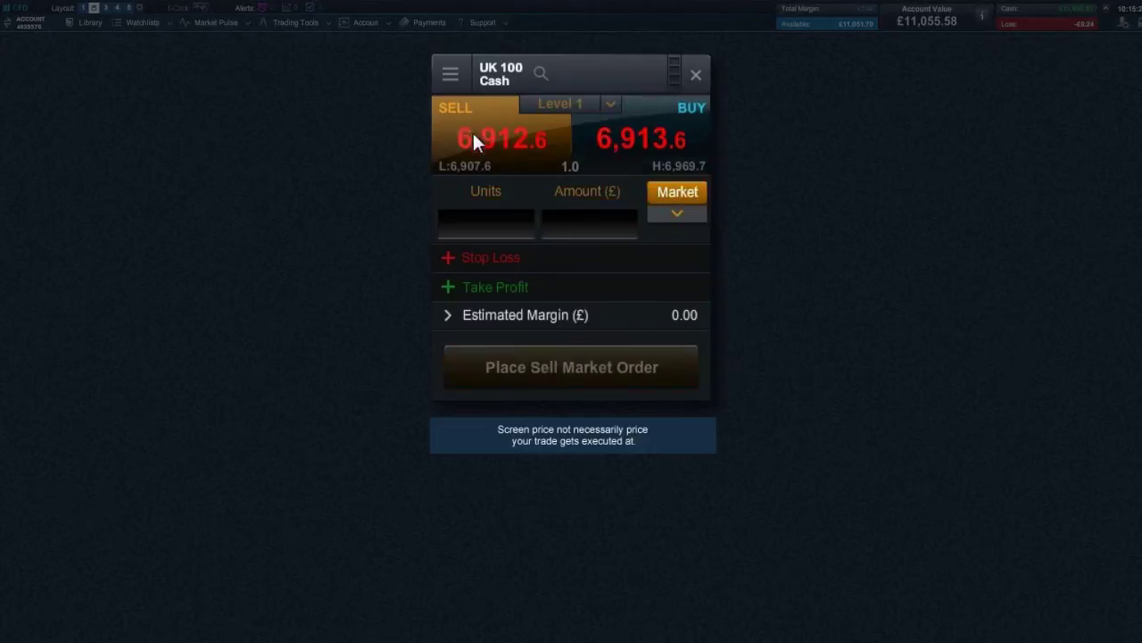
{"action": "left_click", "coordinate": [669, 143]}
{"action": "type", "text": "10"}
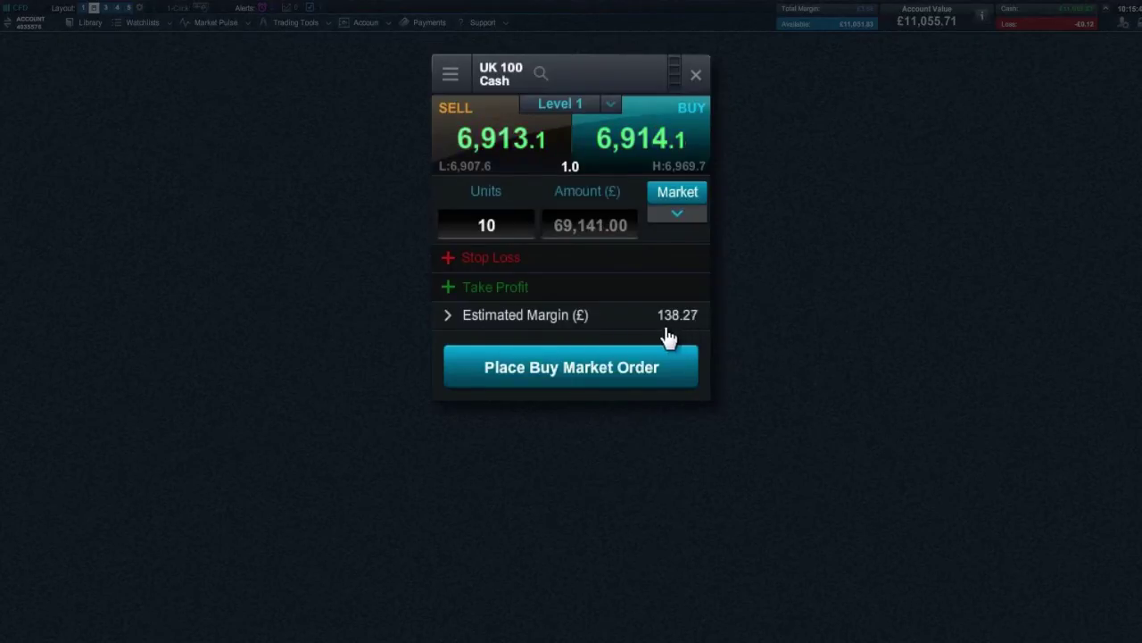
Expand the order-type list showing Market, Limit and Stop Entry.
{"action": "left_click", "coordinate": [704, 198]}
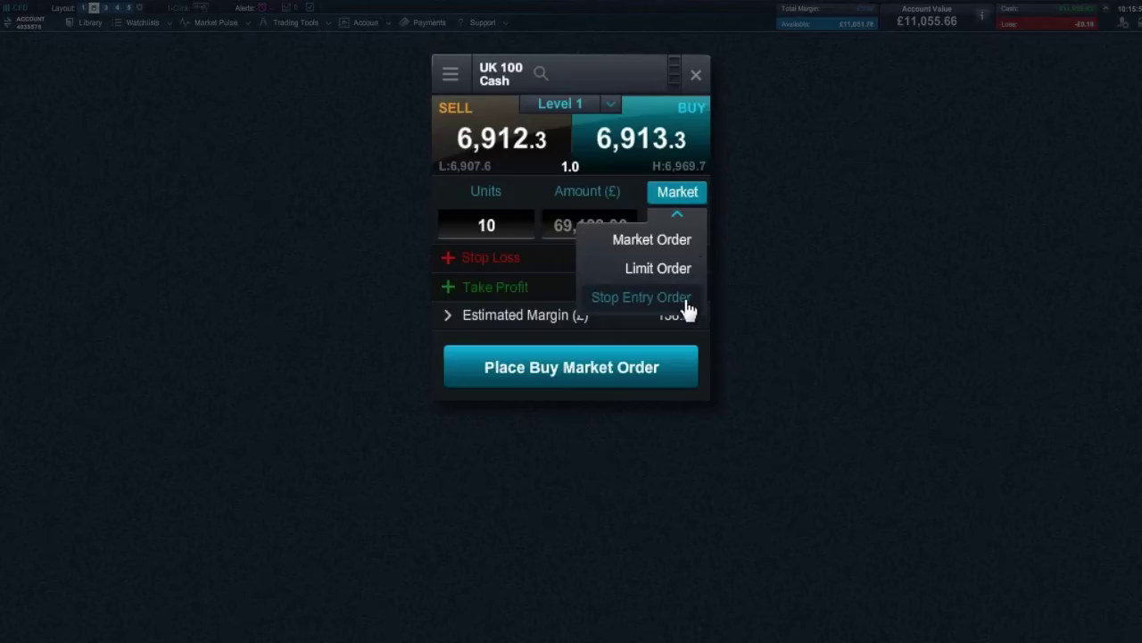
{"action": "left_click", "coordinate": [686, 278]}
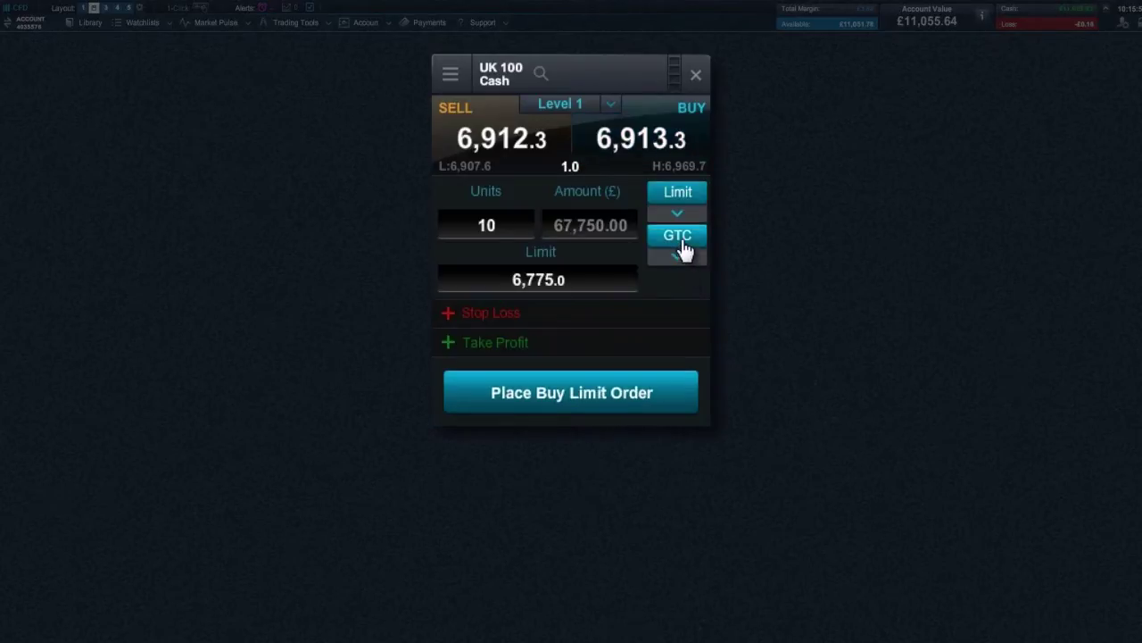
{"action": "left_click", "coordinate": [692, 241]}
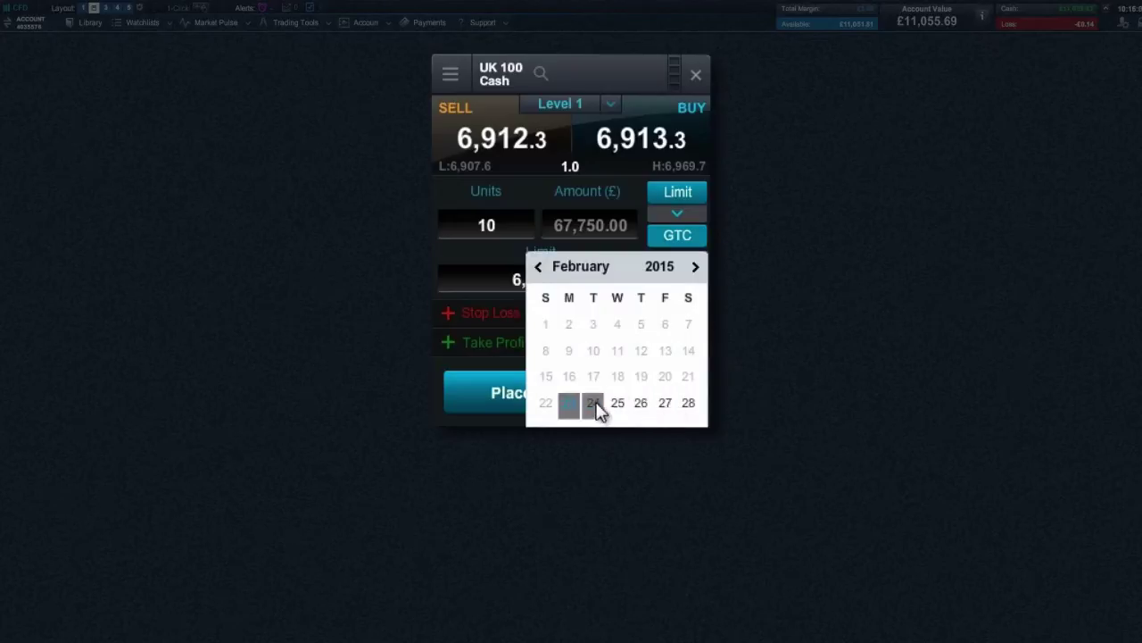
{"action": "left_click", "coordinate": [682, 216]}
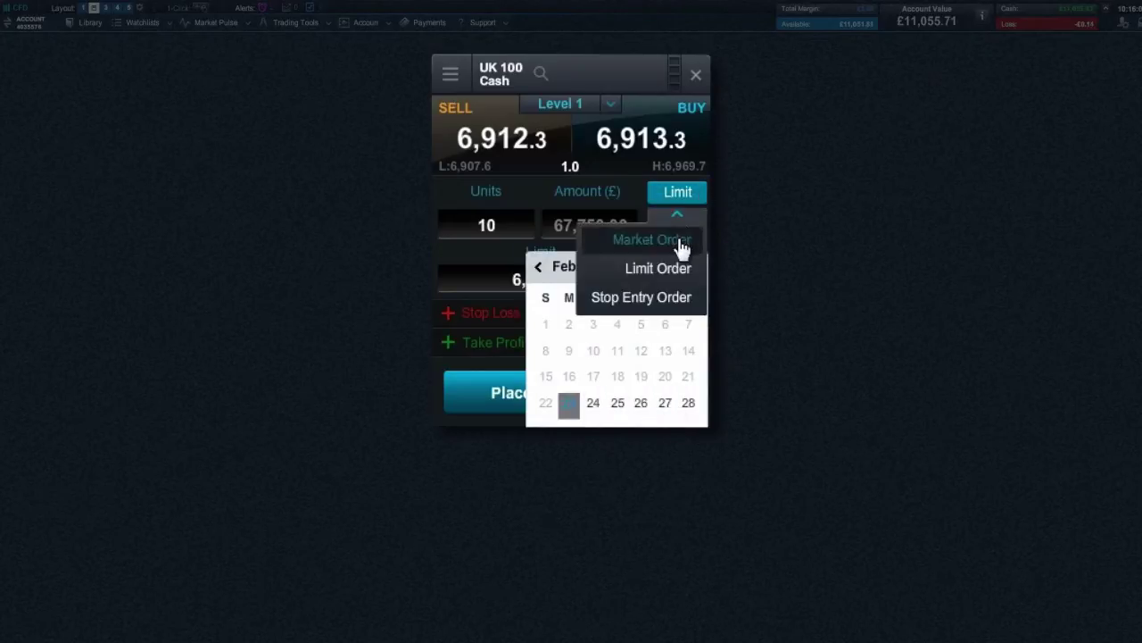
{"action": "left_click", "coordinate": [682, 241]}
{"action": "left_click", "coordinate": [569, 107]}
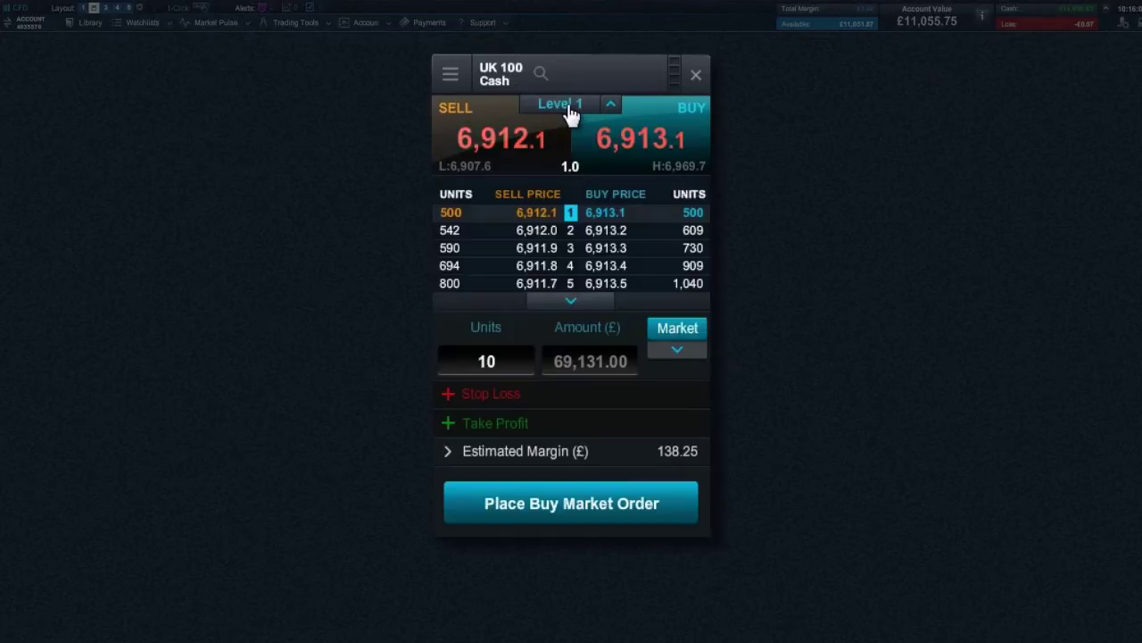
{"action": "left_click", "coordinate": [572, 301]}
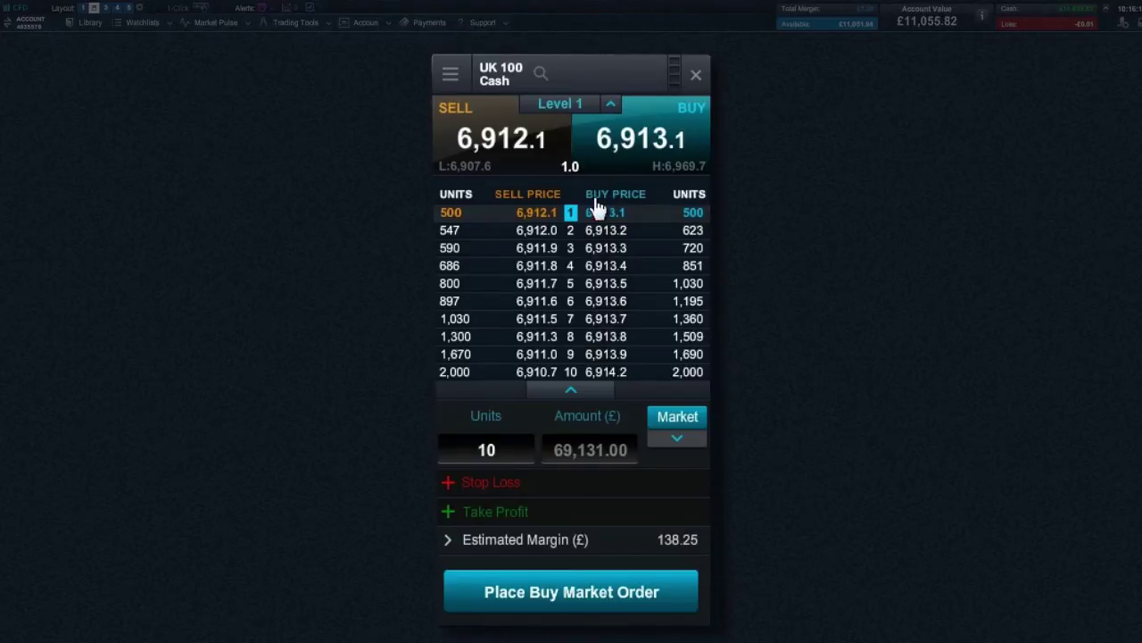
Collapse the market depth and add a stop loss measured in points.
{"action": "left_click", "coordinate": [610, 106]}
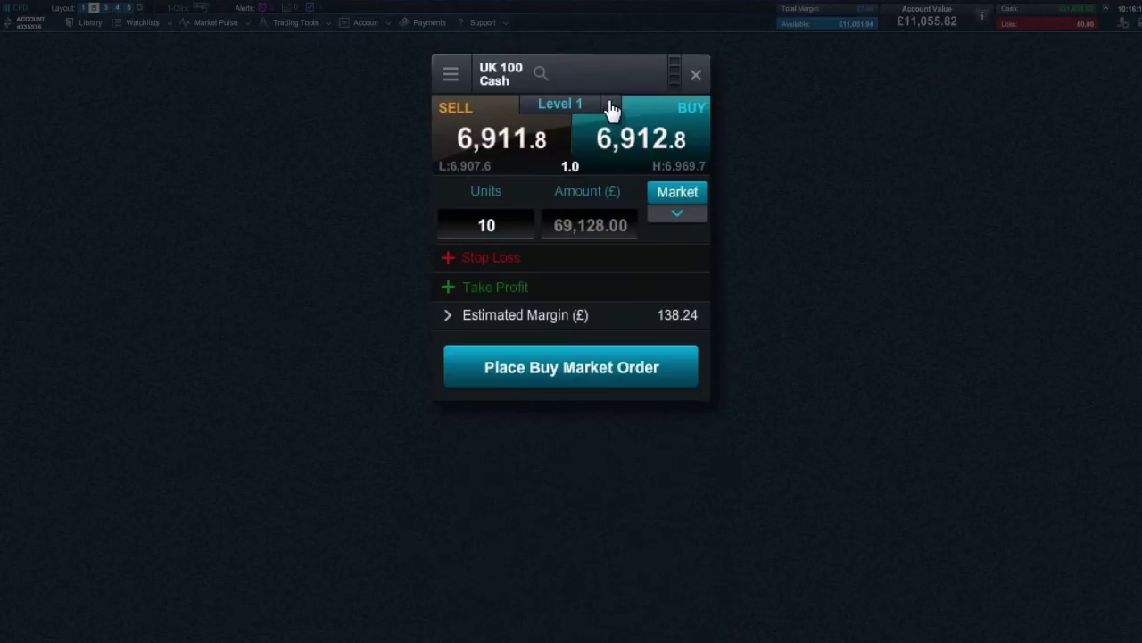
{"action": "left_click", "coordinate": [450, 257]}
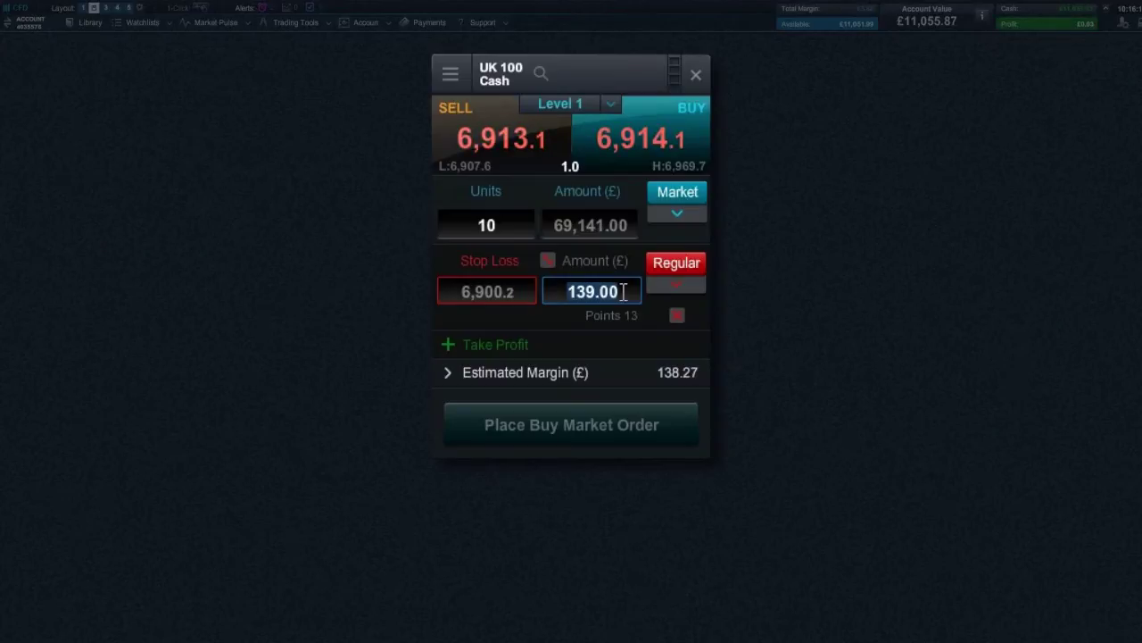
{"action": "left_click", "coordinate": [548, 263]}
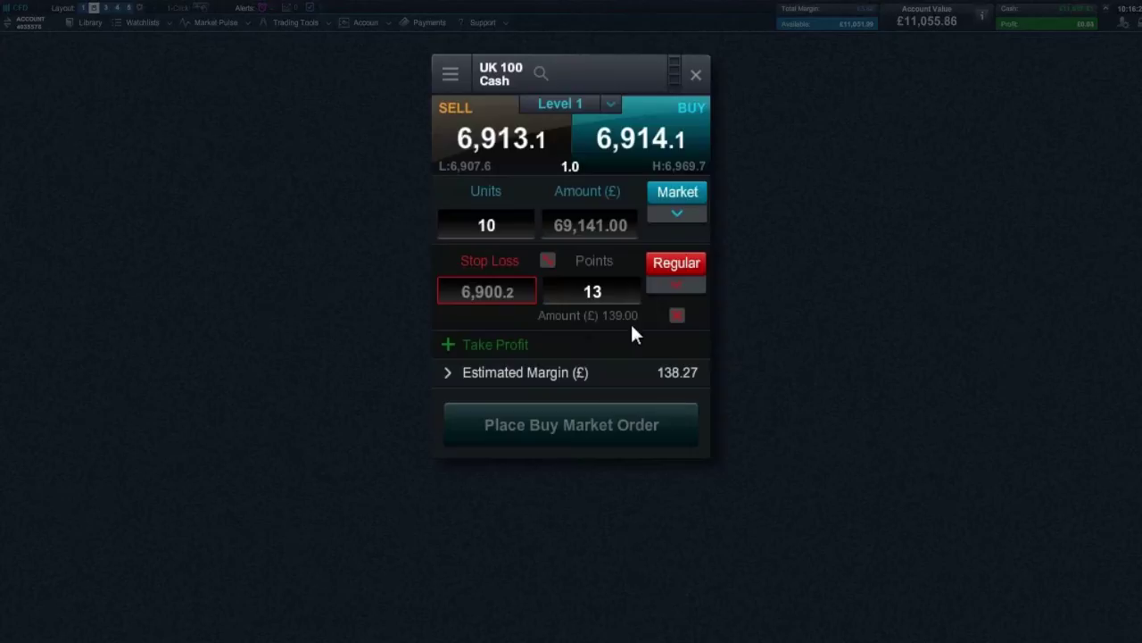
Try a guaranteed stop loss, review the estimated cost breakdown, and reopen the stop types.
{"action": "left_click", "coordinate": [702, 282]}
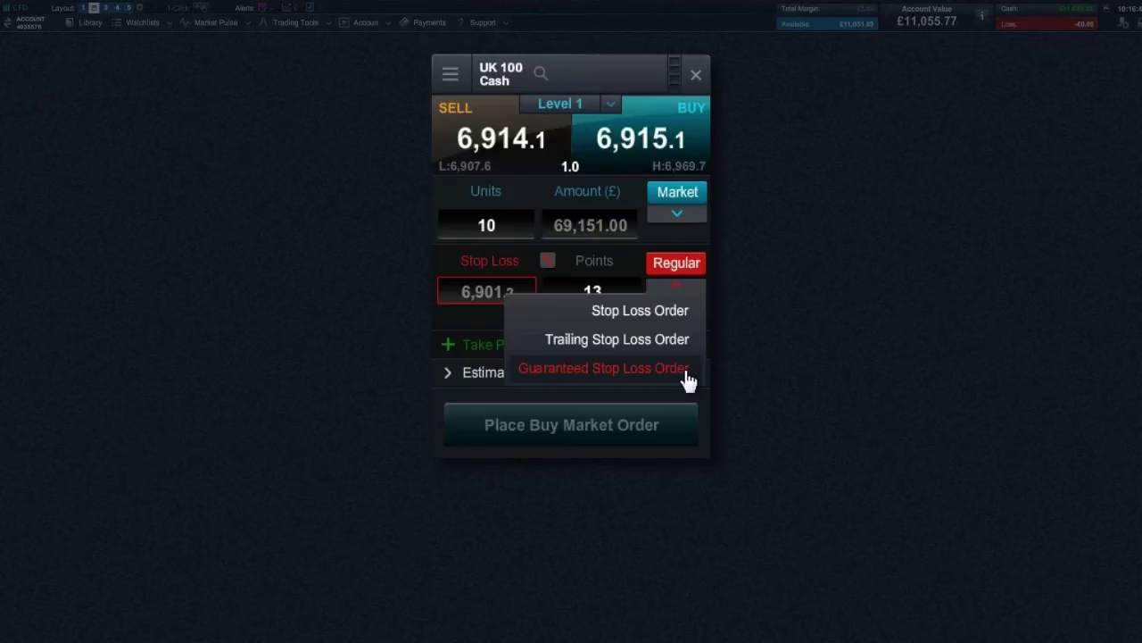
{"action": "left_click", "coordinate": [687, 375]}
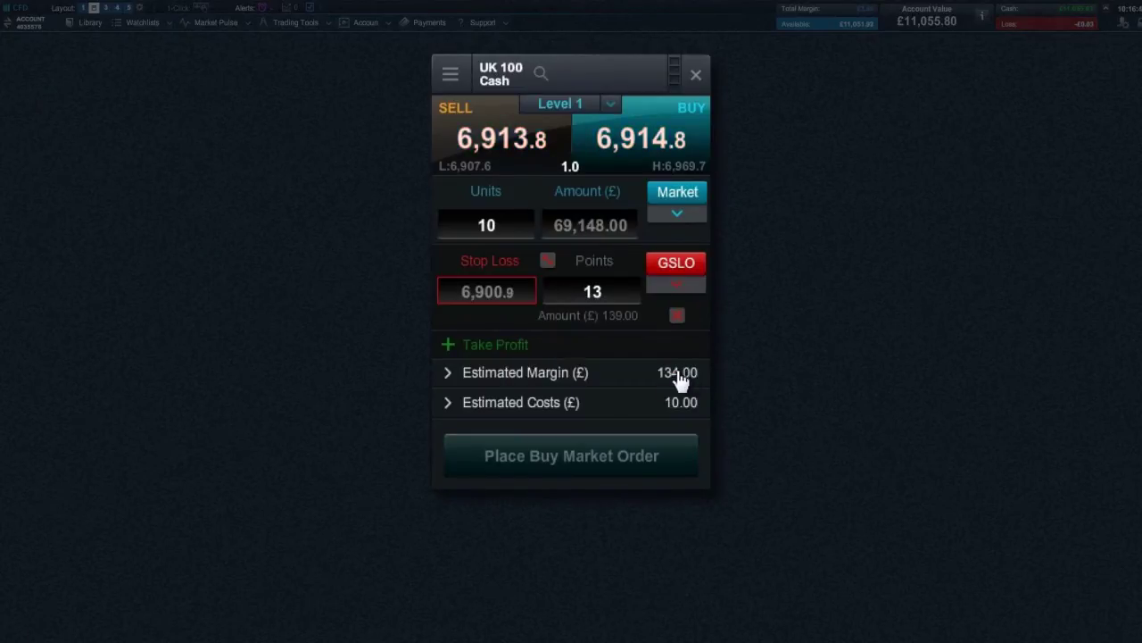
{"action": "left_click", "coordinate": [448, 406]}
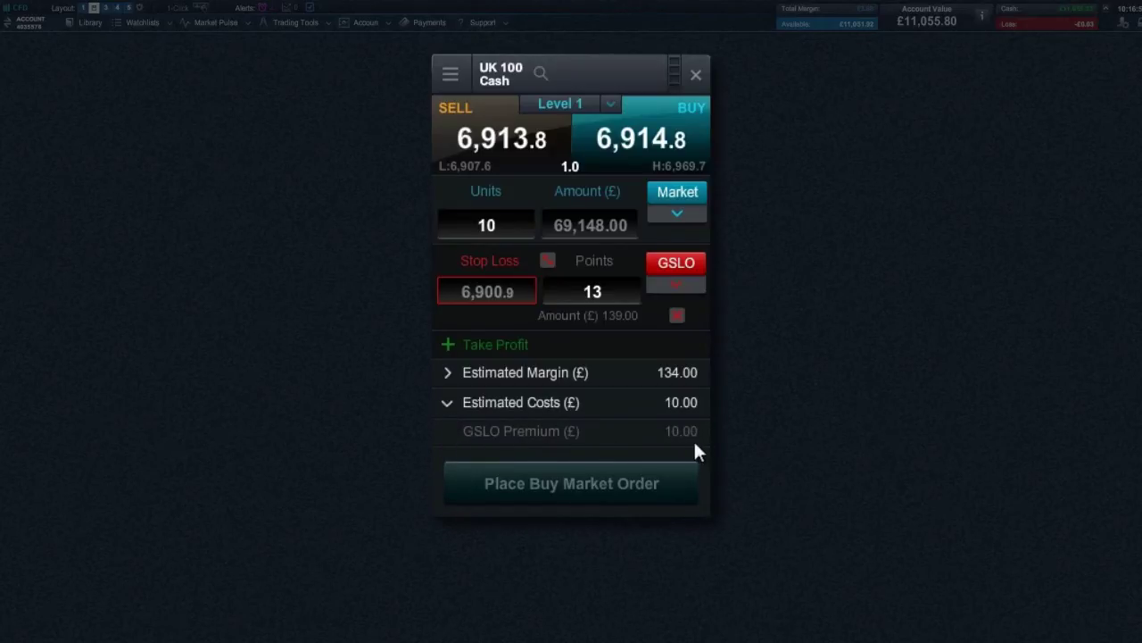
{"action": "left_click", "coordinate": [685, 268]}
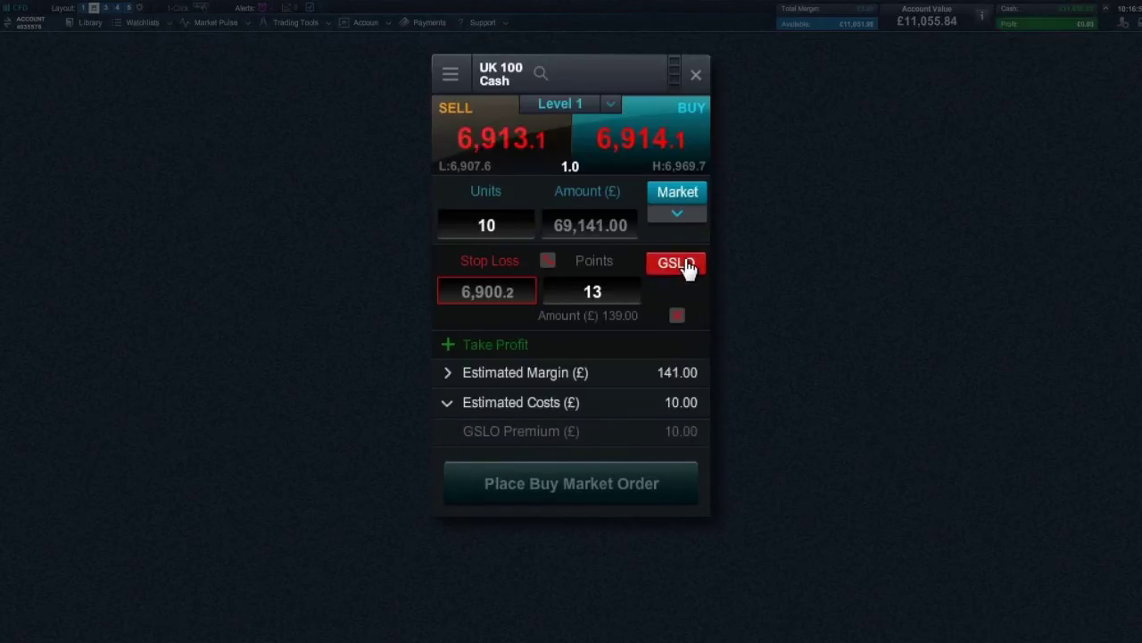
Switch to a regular stop loss and add a 69-point take profit at 6,983.2 (£691).
{"action": "left_click", "coordinate": [668, 312]}
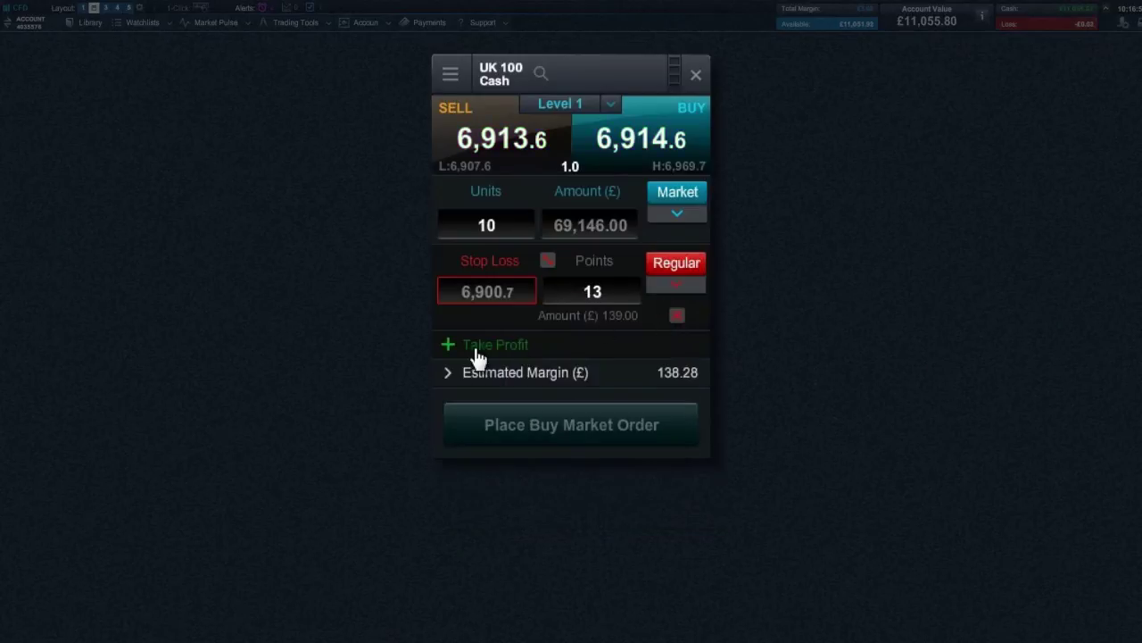
{"action": "left_click", "coordinate": [448, 355]}
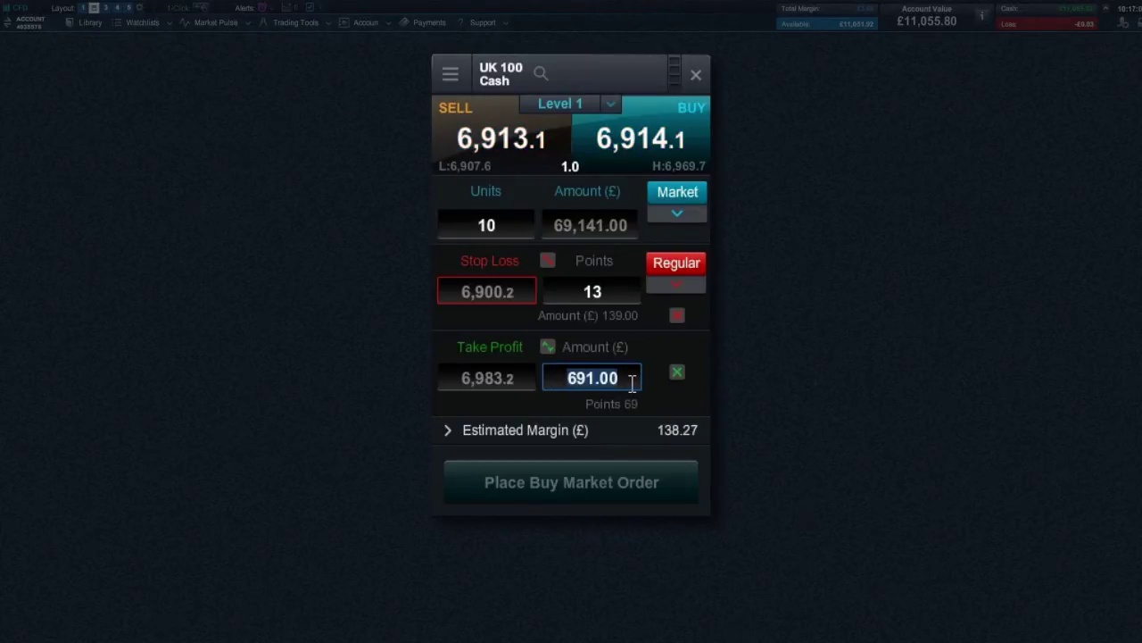
{"action": "left_click", "coordinate": [448, 73]}
Attach a UK 100 chart and drag its lines to stop loss 6,871.6, take profit 6,959.3.
{"action": "left_click", "coordinate": [487, 143]}
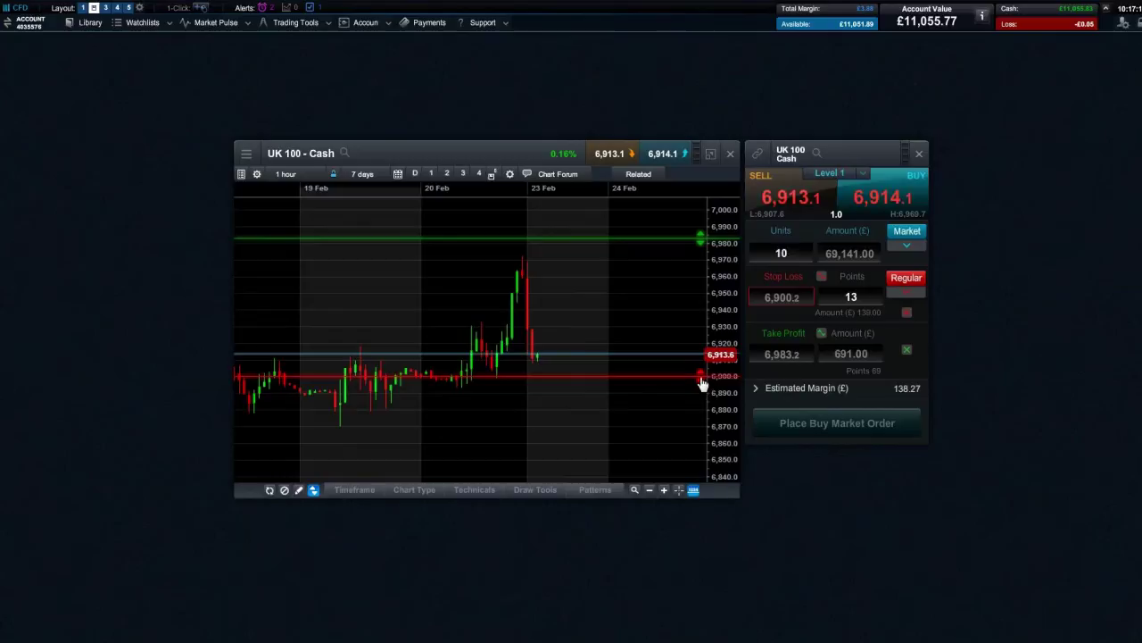
{"action": "left_click_drag", "start_coordinate": [700, 375], "coordinate": [702, 410]}
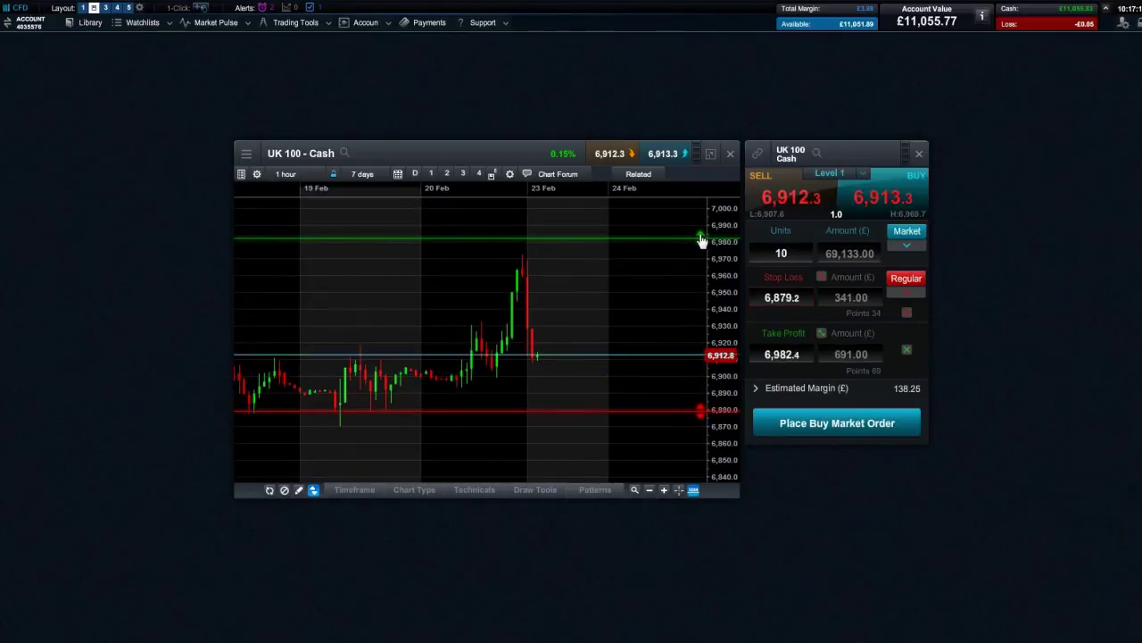
{"action": "mouse_move", "coordinate": [702, 239]}
{"action": "left_mouse_down"}
{"action": "mouse_move", "coordinate": [705, 283]}
{"action": "mouse_move", "coordinate": [708, 272]}
{"action": "left_mouse_up"}
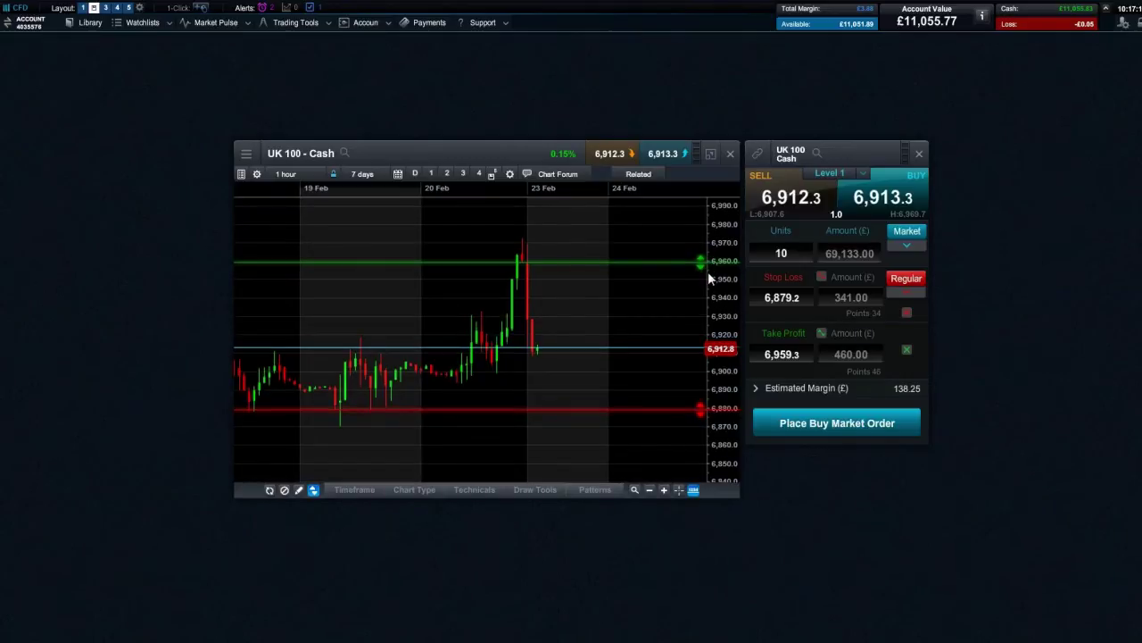
{"action": "mouse_move", "coordinate": [702, 408]}
{"action": "left_mouse_down"}
{"action": "mouse_move", "coordinate": [702, 398]}
{"action": "mouse_move", "coordinate": [701, 430]}
{"action": "left_mouse_up"}
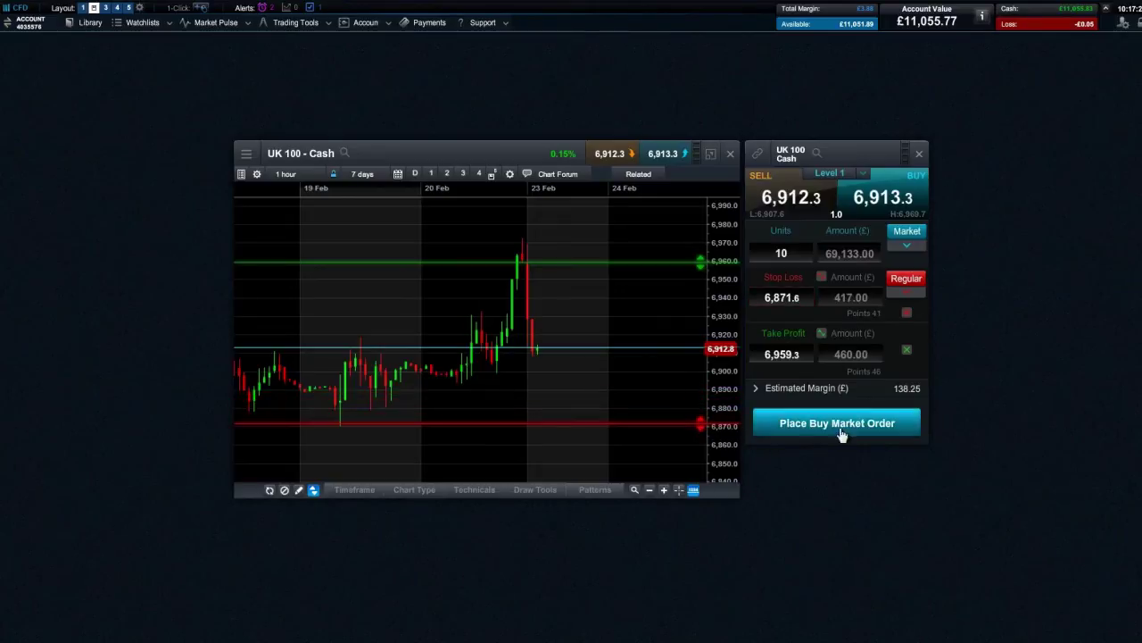
Place the UK 100 market buy, then close the 5-unit UK 100 sell position at 6,955.5.
{"action": "left_click", "coordinate": [906, 433]}
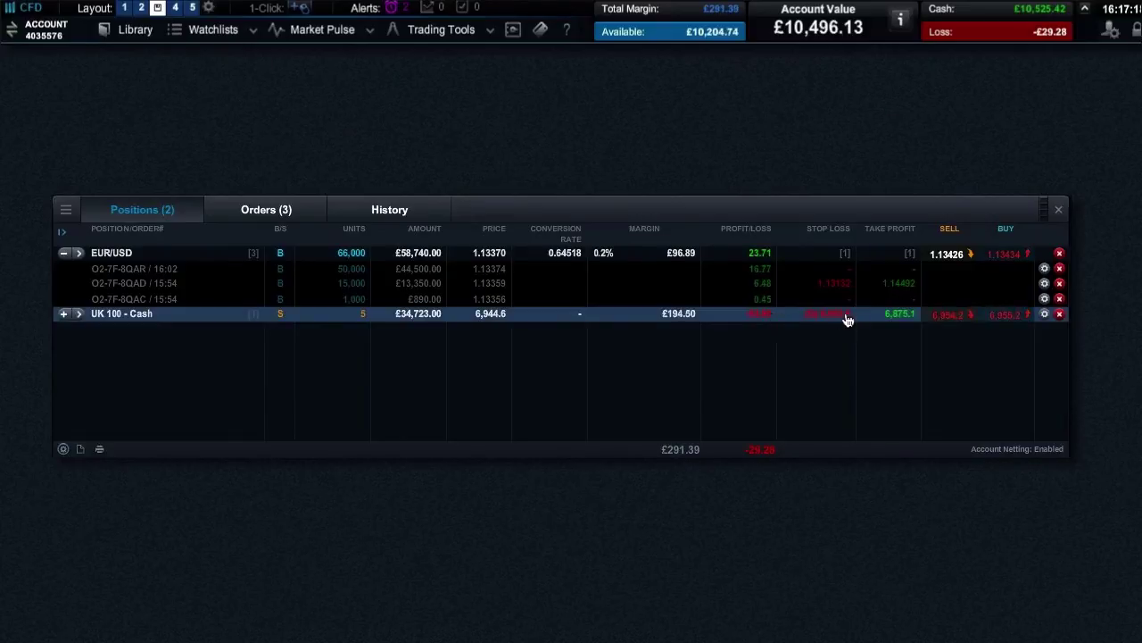
{"action": "left_click", "coordinate": [1044, 314]}
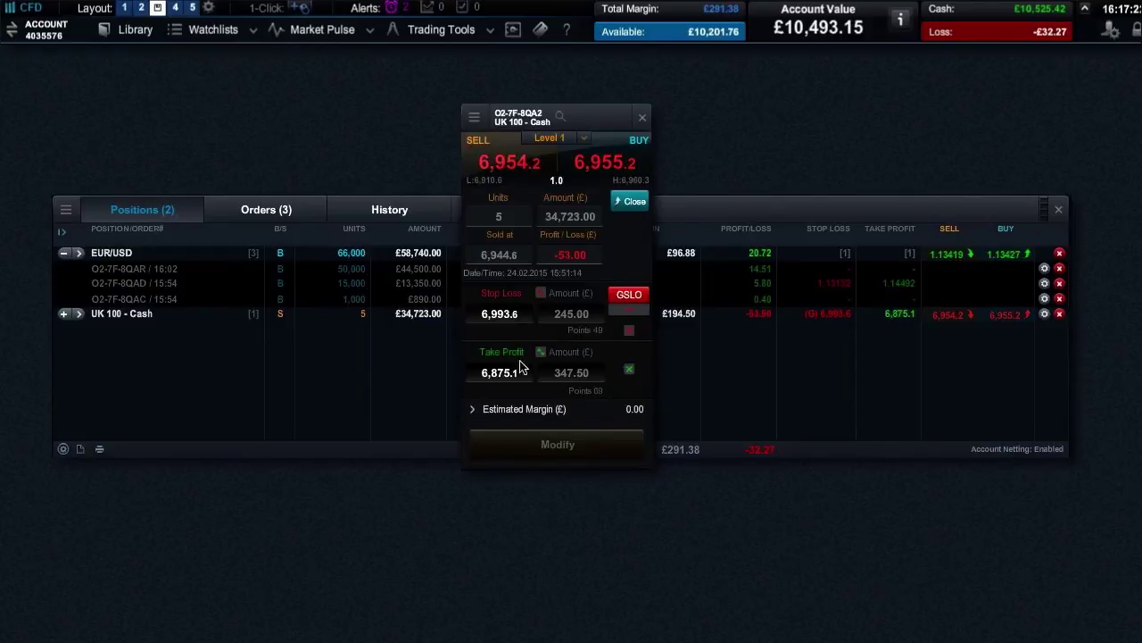
{"action": "left_click", "coordinate": [636, 202]}
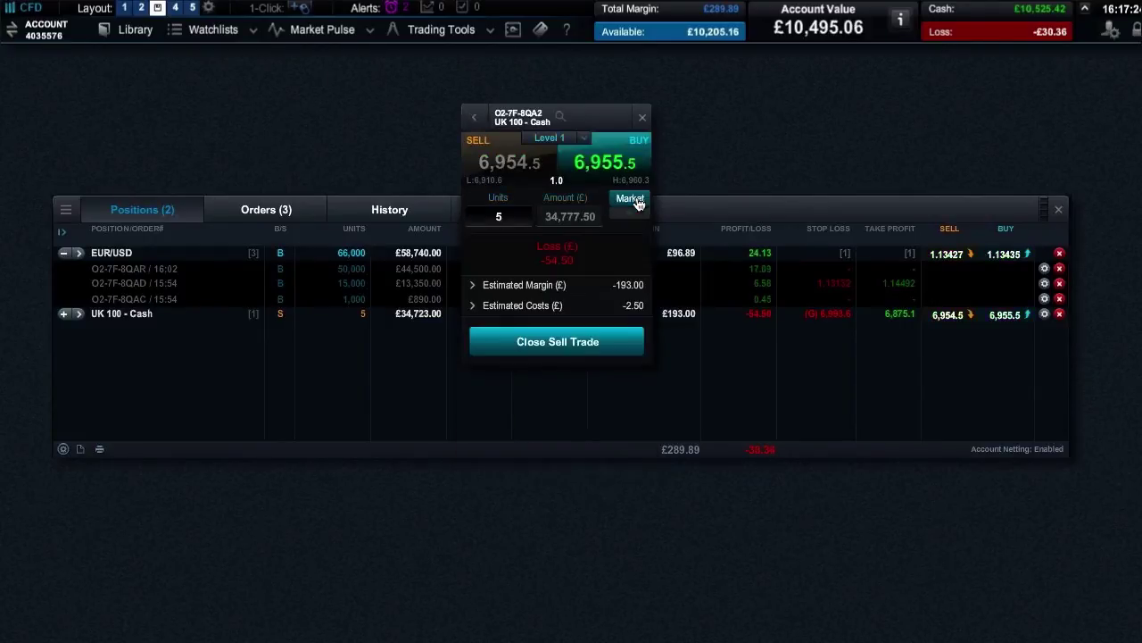
{"action": "left_click", "coordinate": [597, 345]}
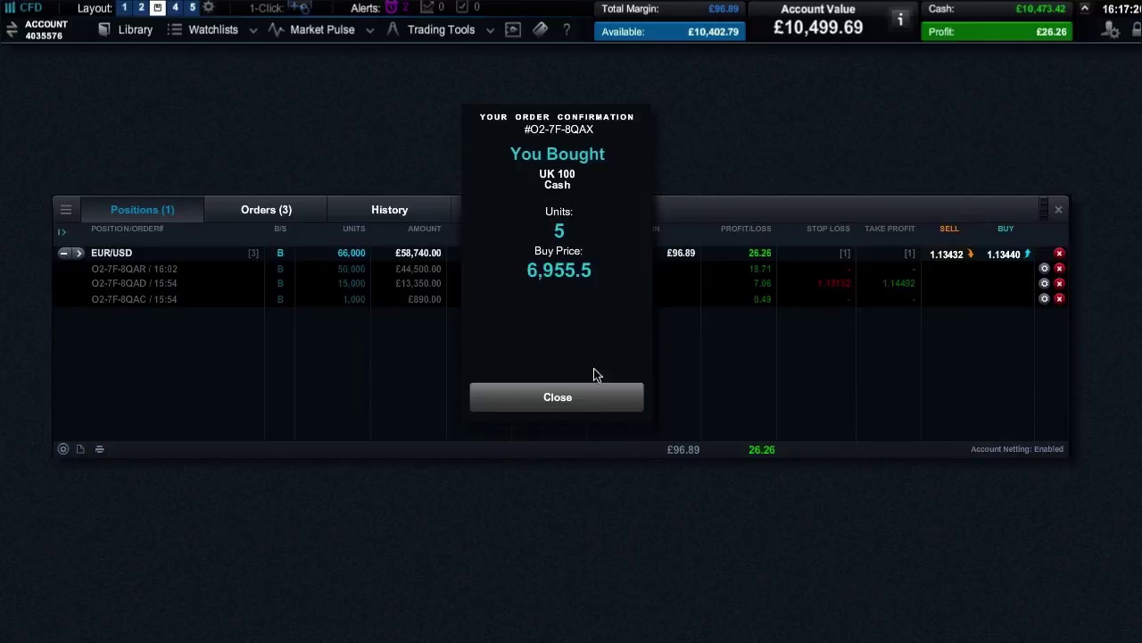
{"action": "left_click", "coordinate": [594, 400]}
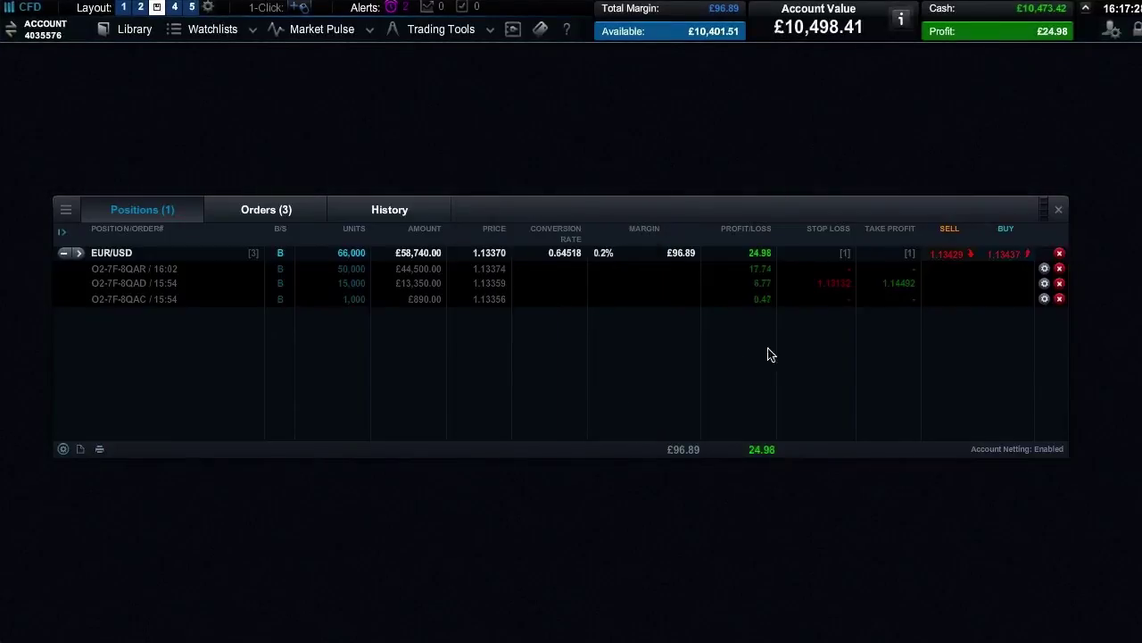
Open Order Settings and expand the 'Settings for' All Products list of product categories.
{"action": "left_click", "coordinate": [1111, 30]}
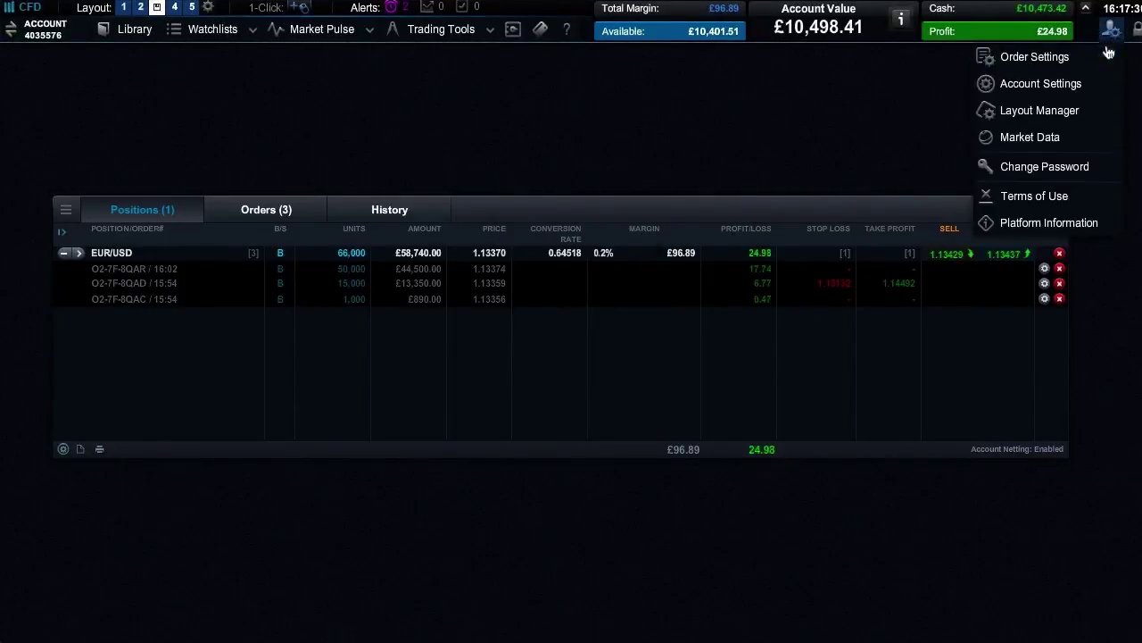
{"action": "left_click", "coordinate": [1103, 55]}
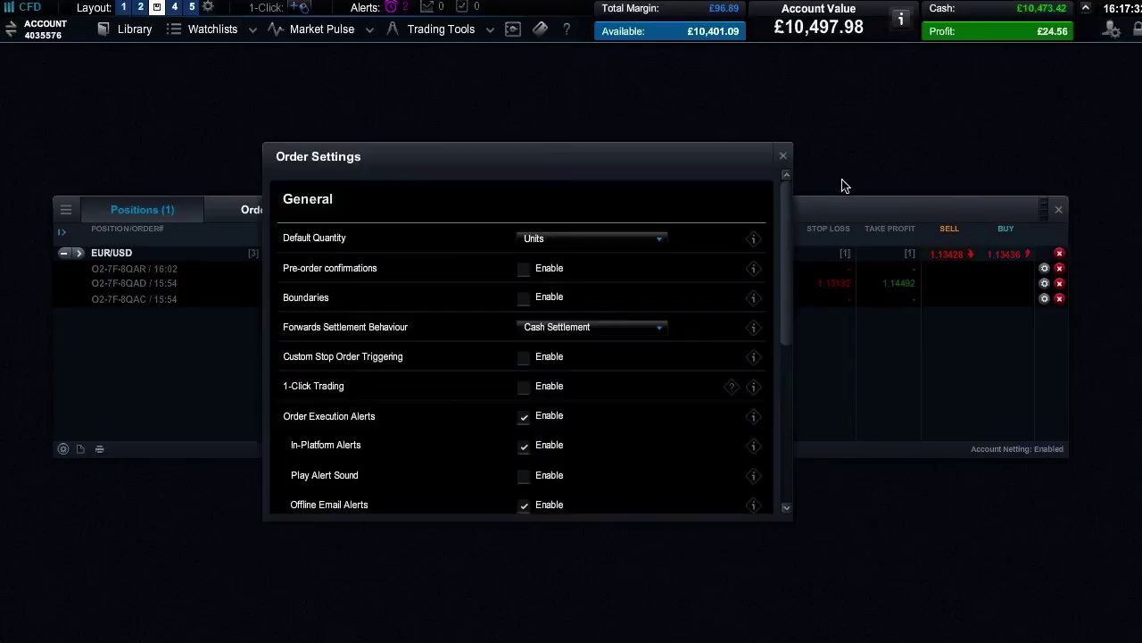
{"action": "left_click_drag", "start_coordinate": [782, 225], "coordinate": [784, 378]}
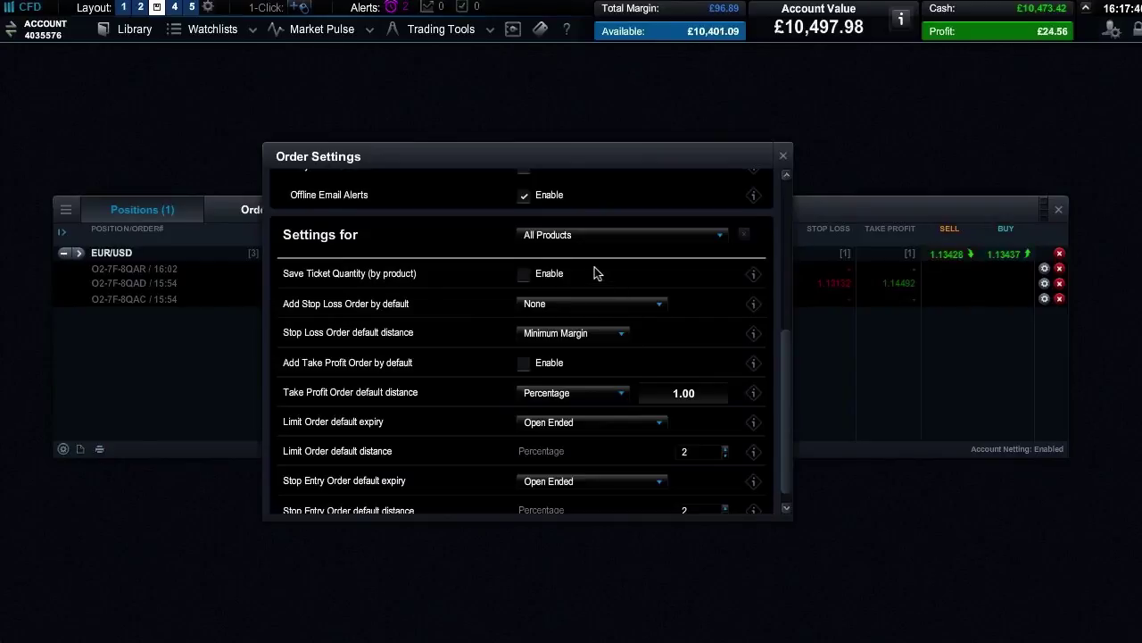
{"action": "left_click", "coordinate": [635, 237]}
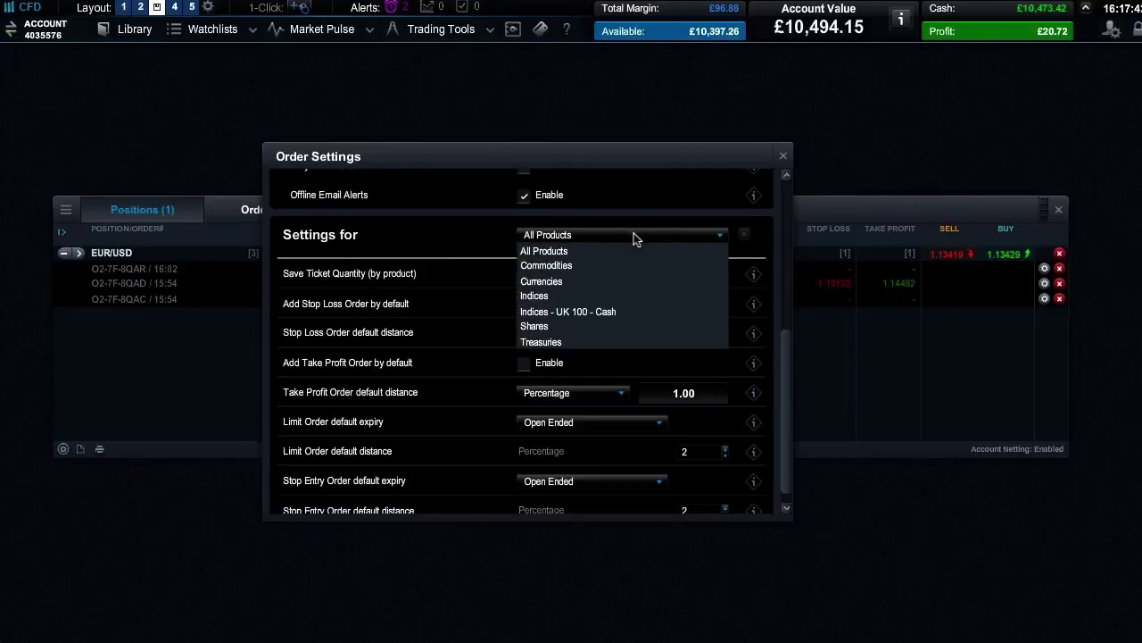